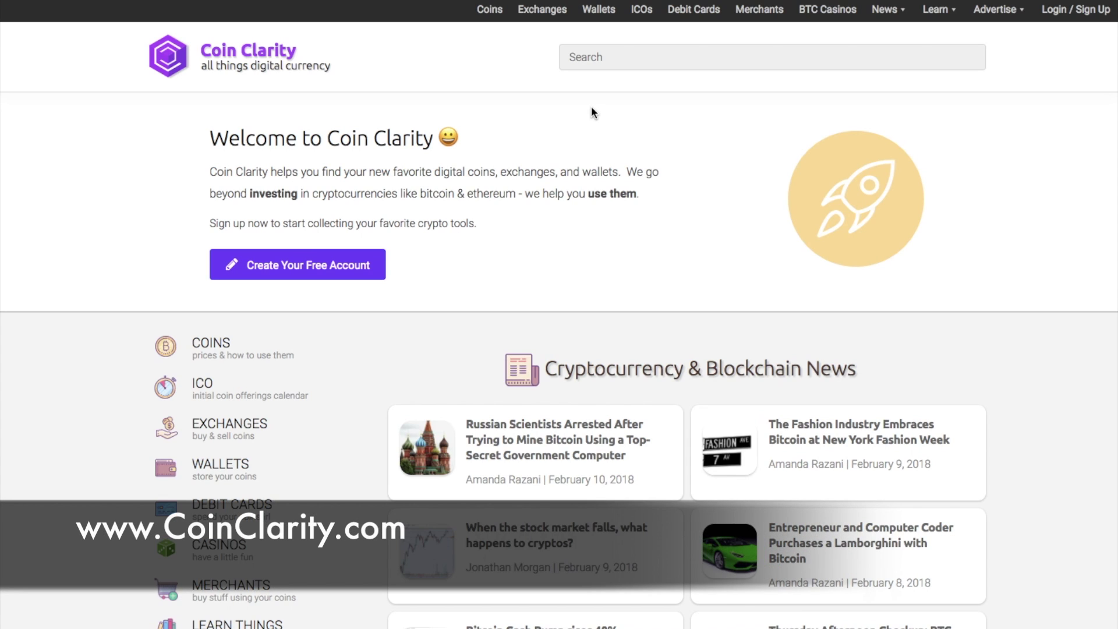
- Search Coin Clarity for 'bitcoin' and open the Bitcoin page
click(616, 57)
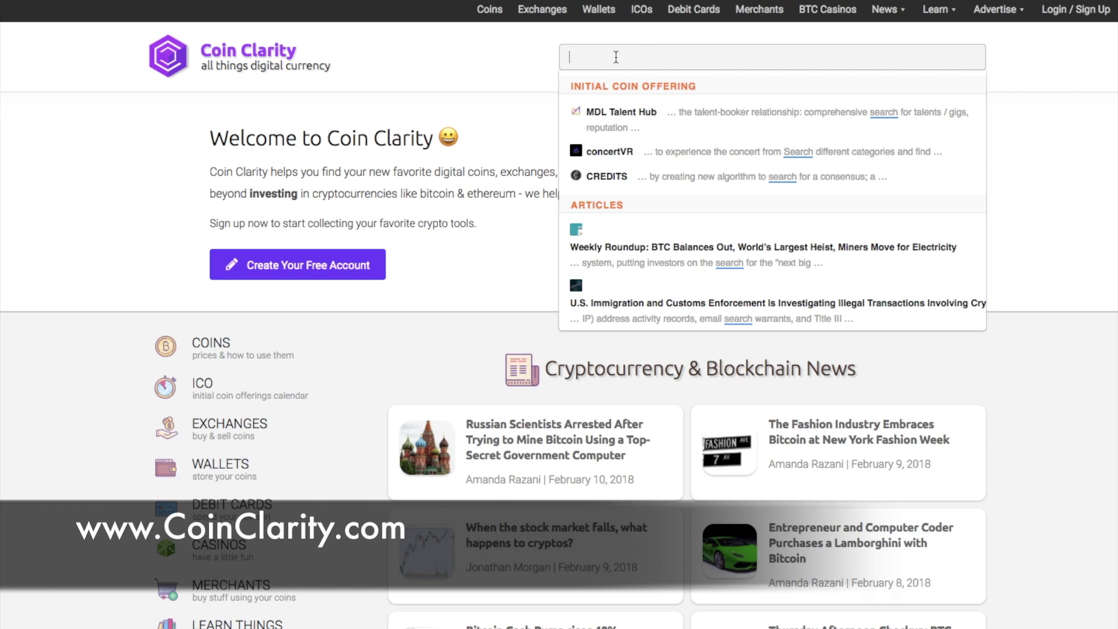
text(bitcoin)
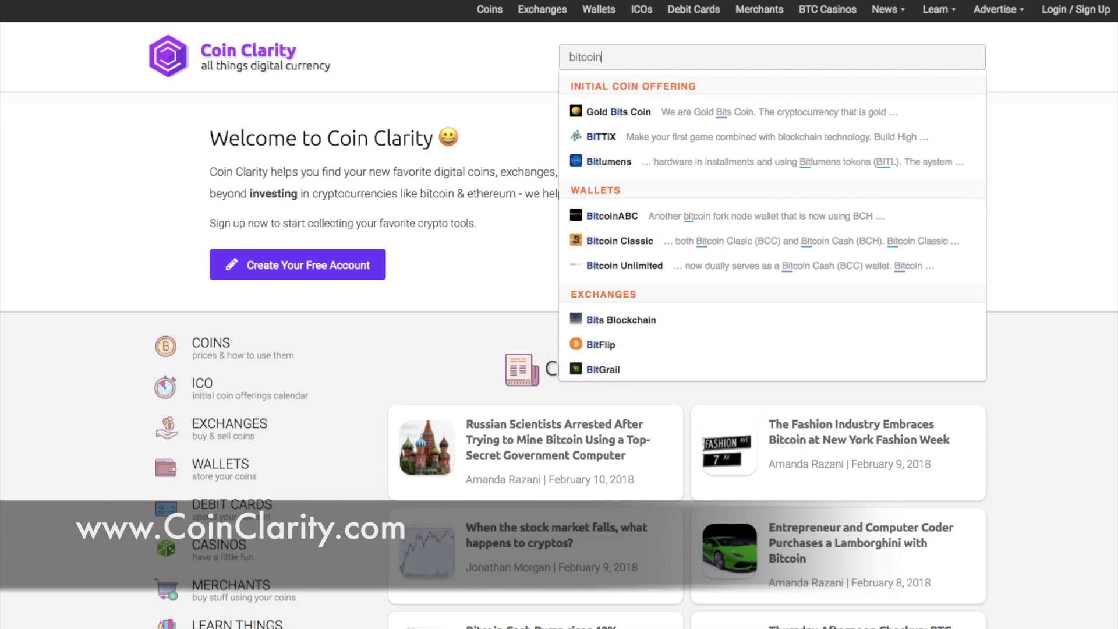
key(Return)
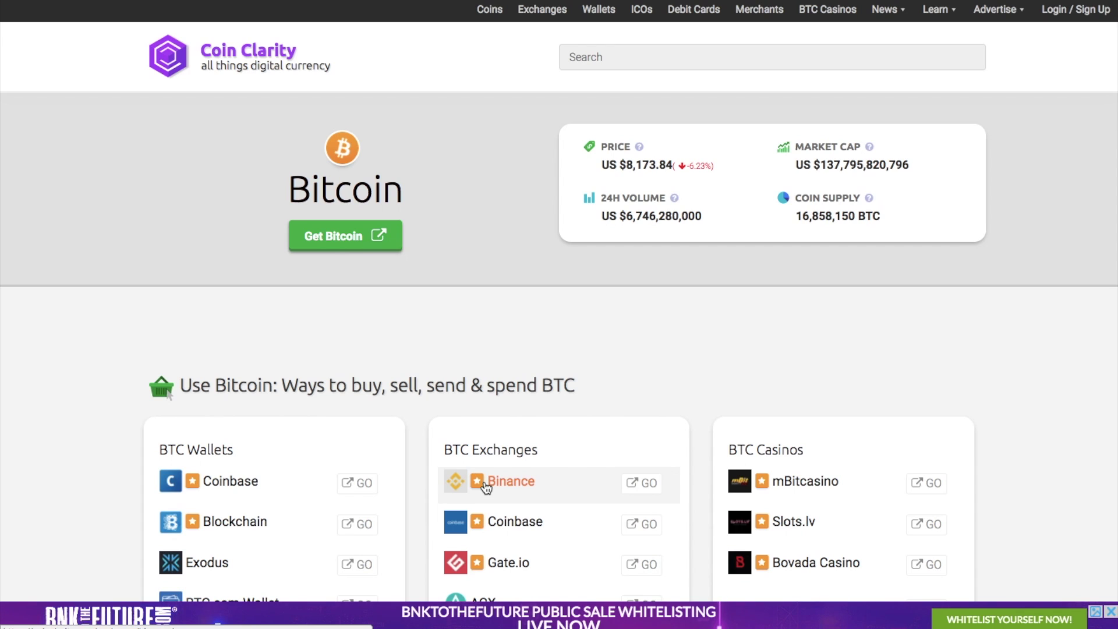
scroll(486, 486, down, 2)
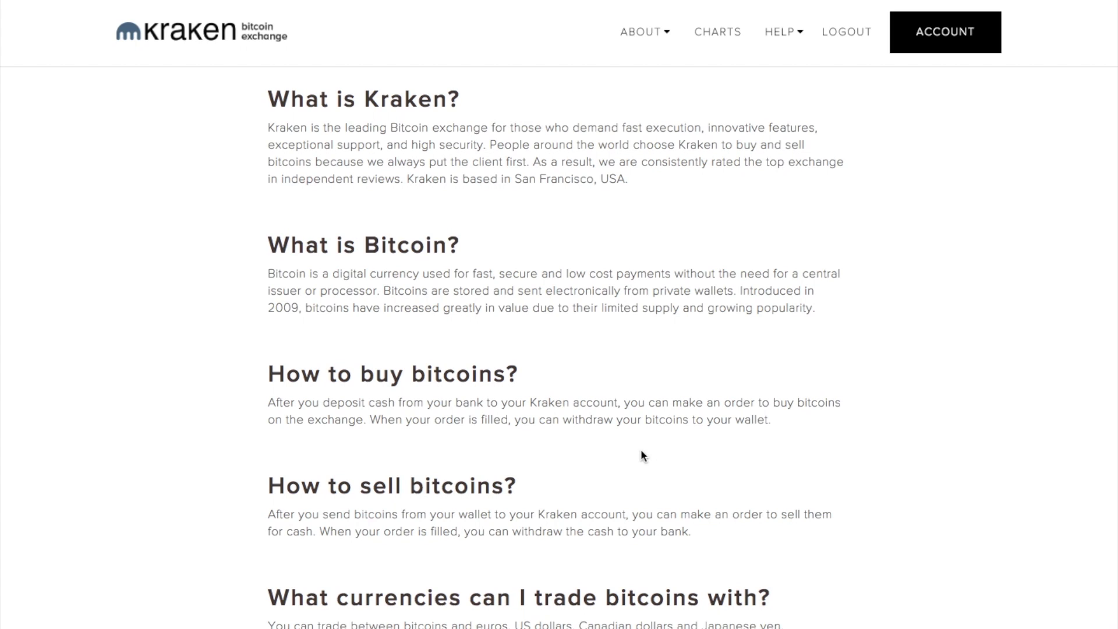
scroll(640, 454, down, 10)
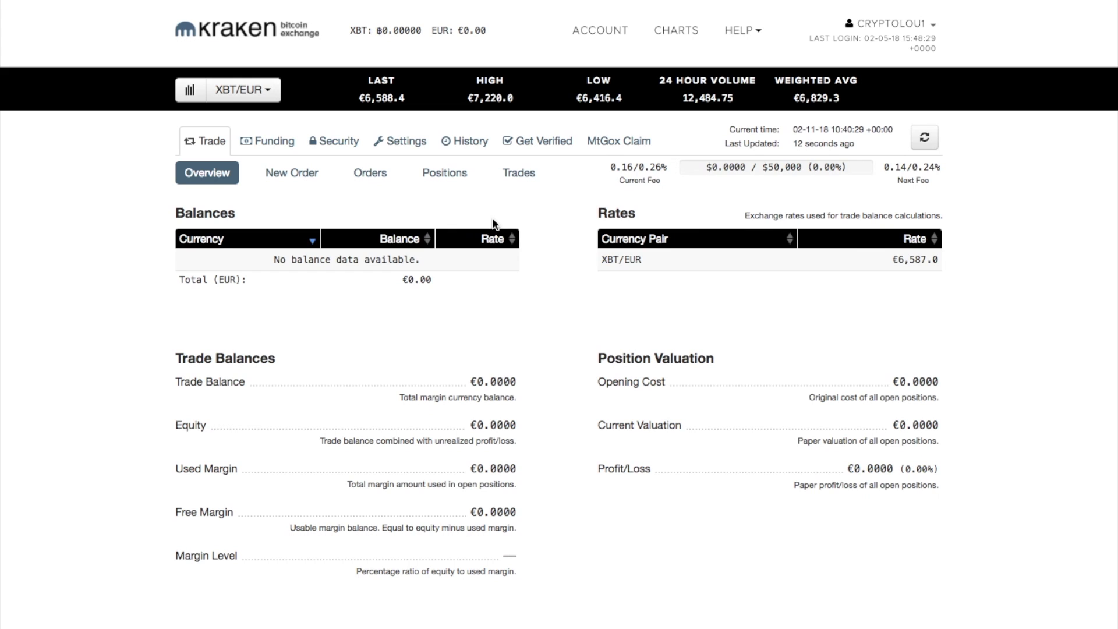
click(539, 142)
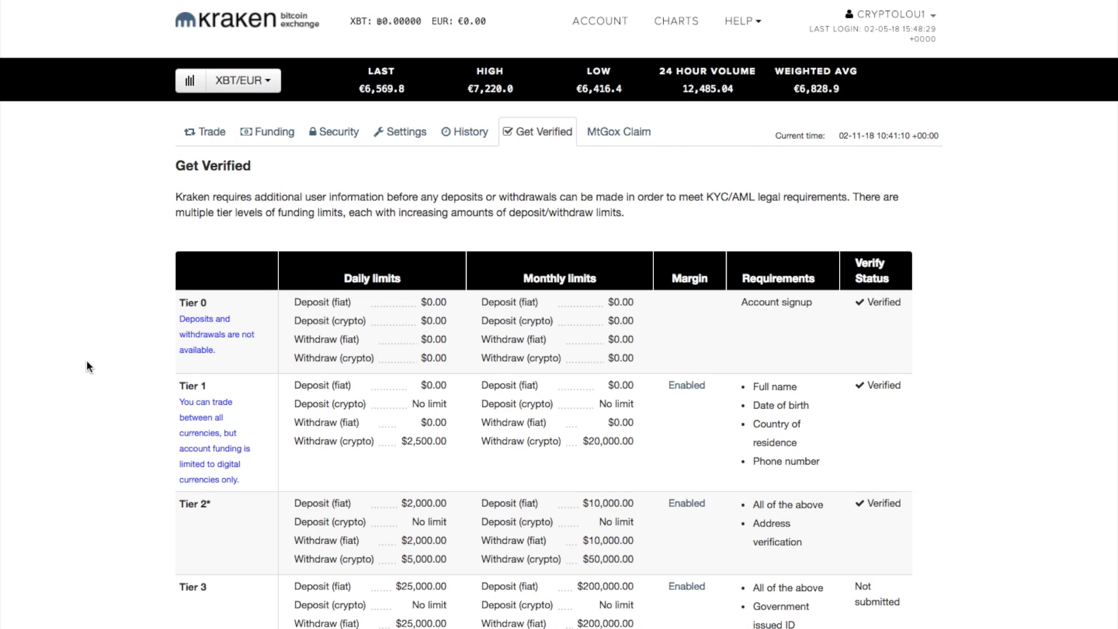
scroll(133, 396, down, 1)
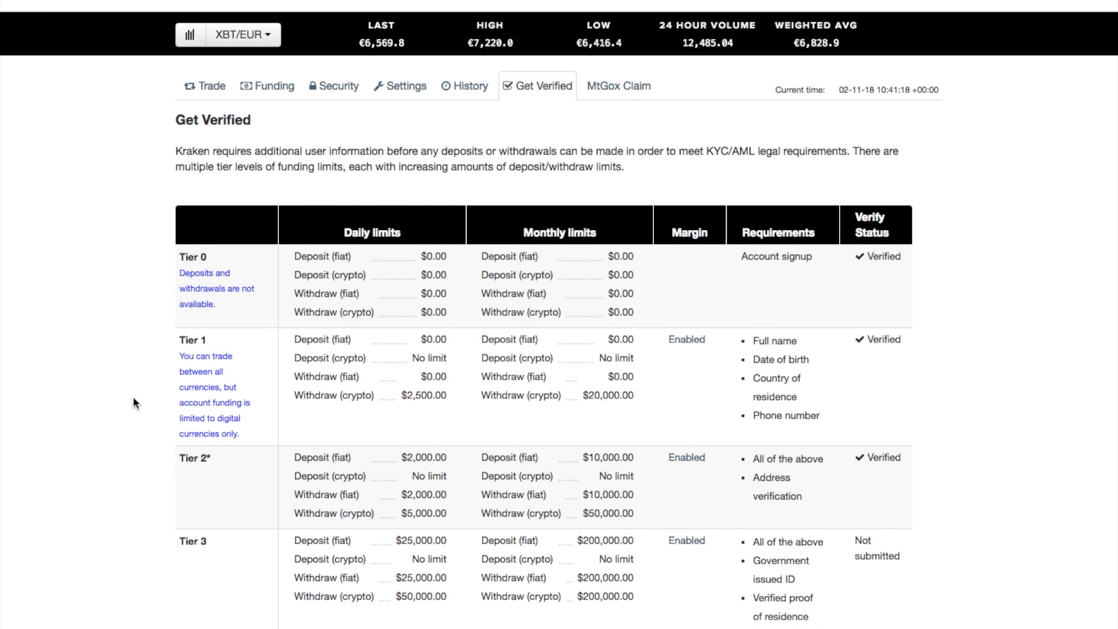
scroll(133, 402, down, 1)
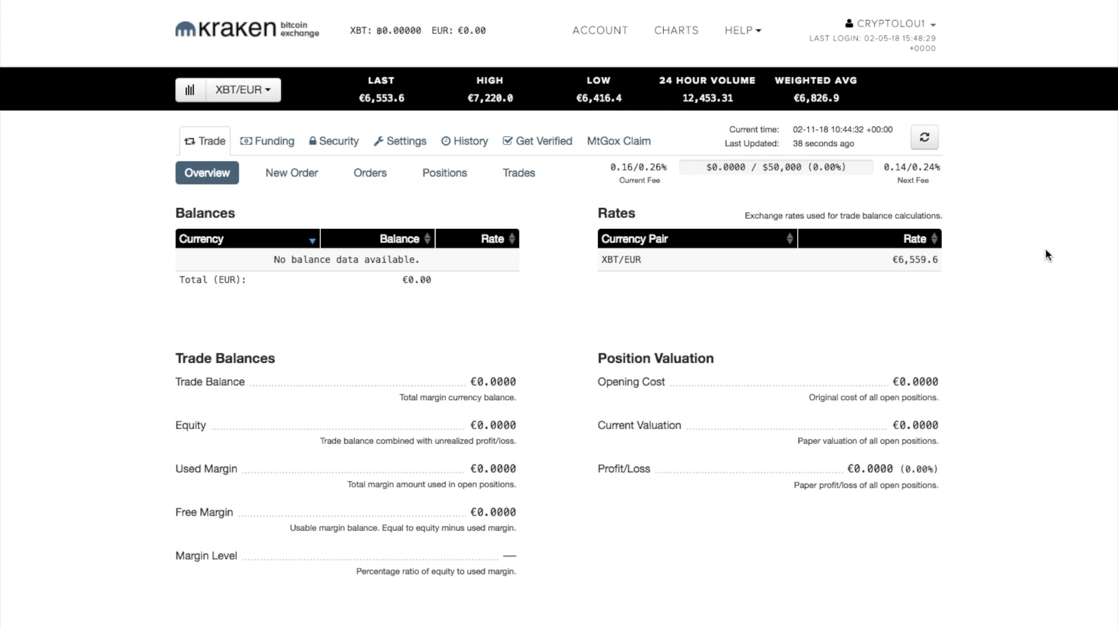
click(276, 145)
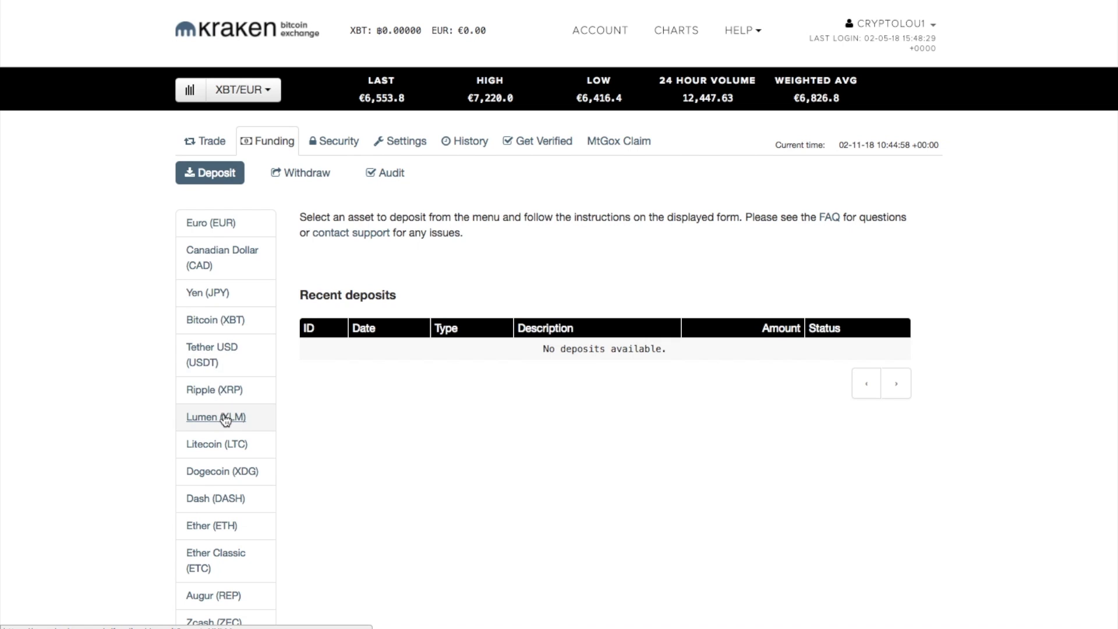
scroll(225, 415, down, 2)
scroll(225, 420, down, 3)
scroll(225, 420, up, 4)
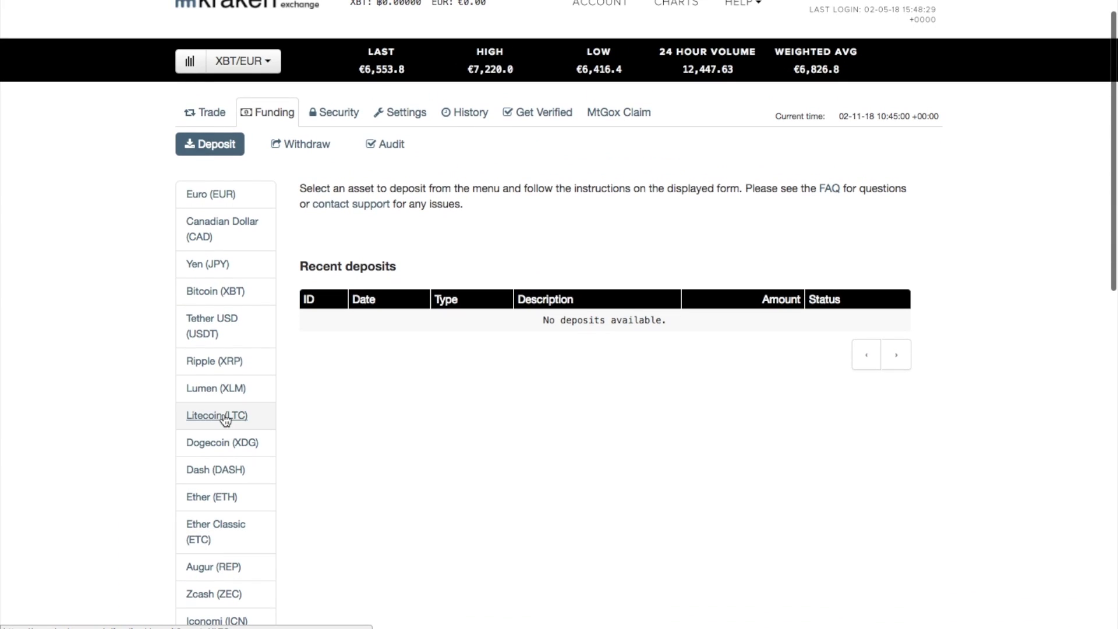
- Choose Euro (EUR) with Fidor Bank AG (SEPA) as the deposit method
click(225, 199)
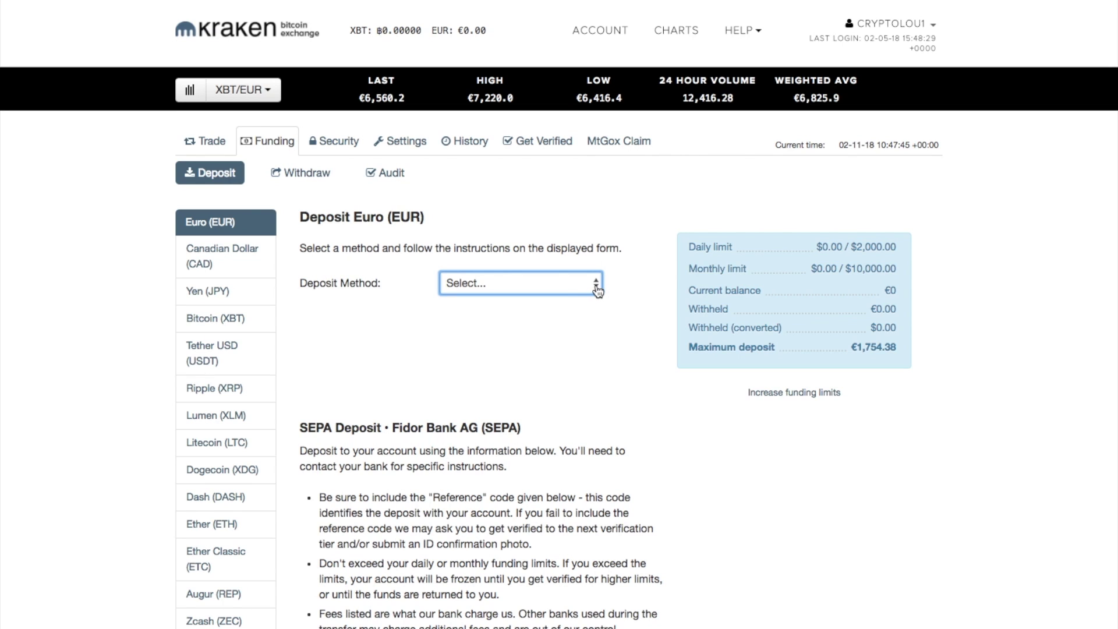
click(594, 291)
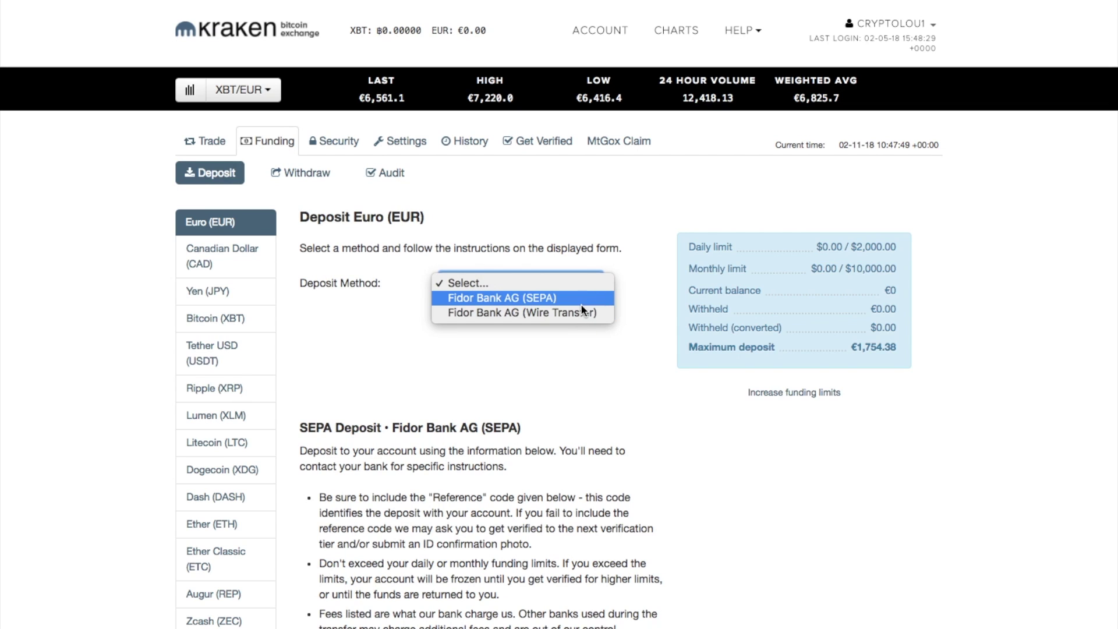
click(581, 301)
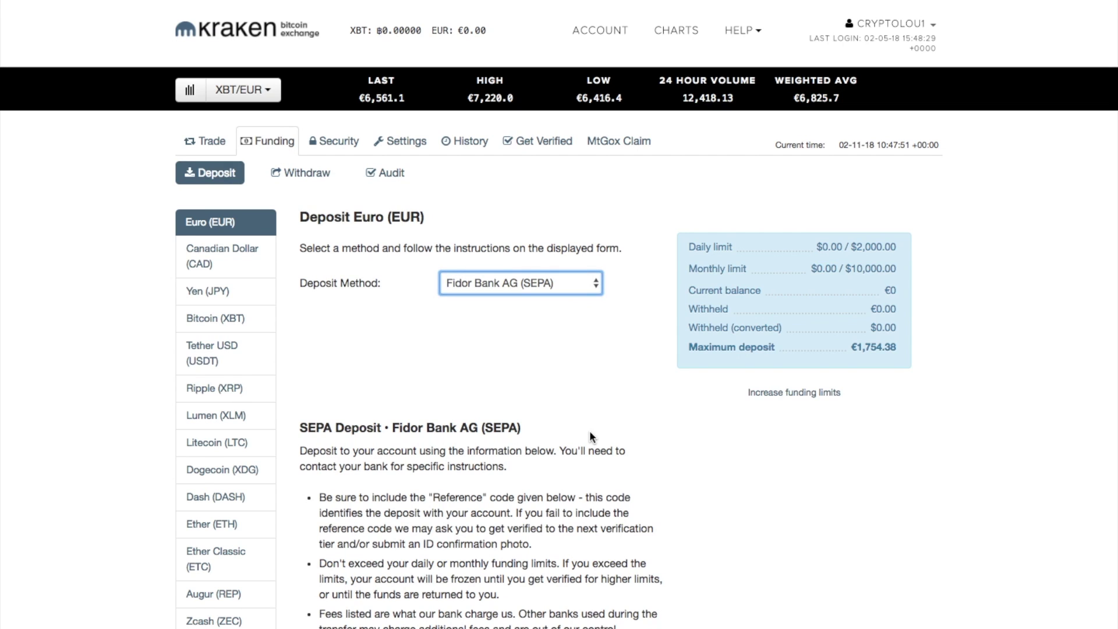
scroll(590, 430, down, 3)
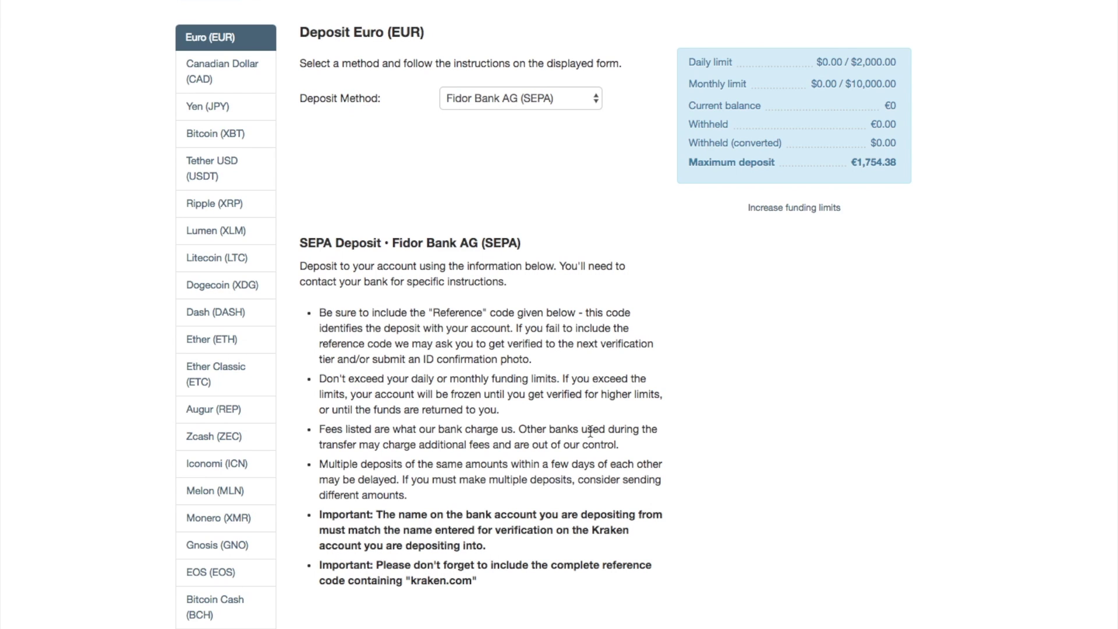
scroll(590, 430, down, 2)
scroll(590, 431, down, 2)
scroll(590, 429, down, 2)
scroll(590, 435, down, 1)
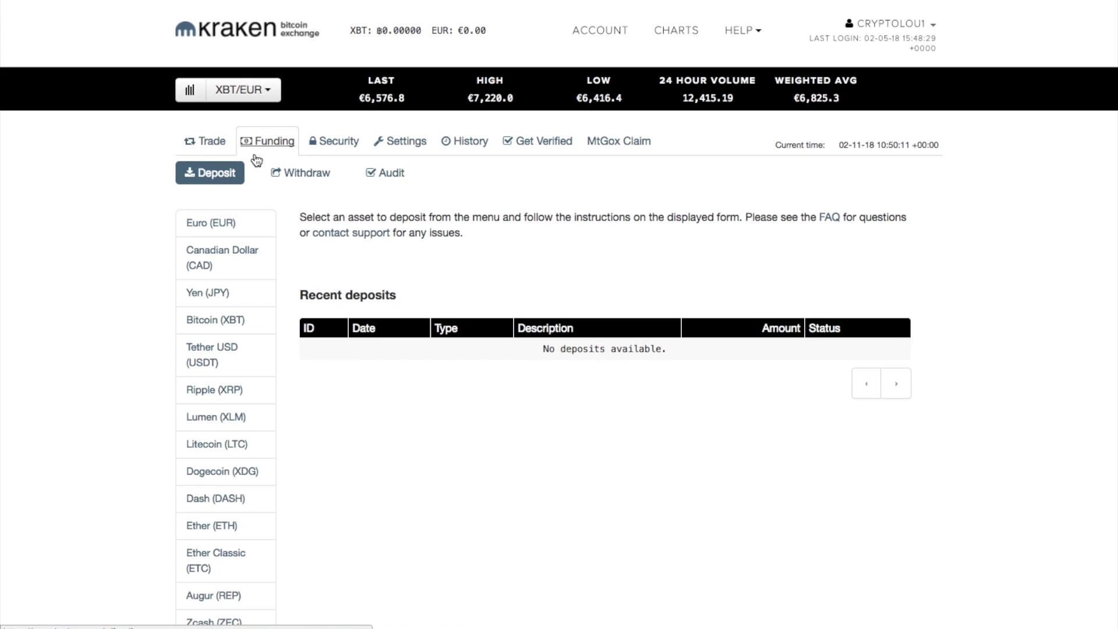
- Bring up the euro SEPA withdrawal form
click(316, 181)
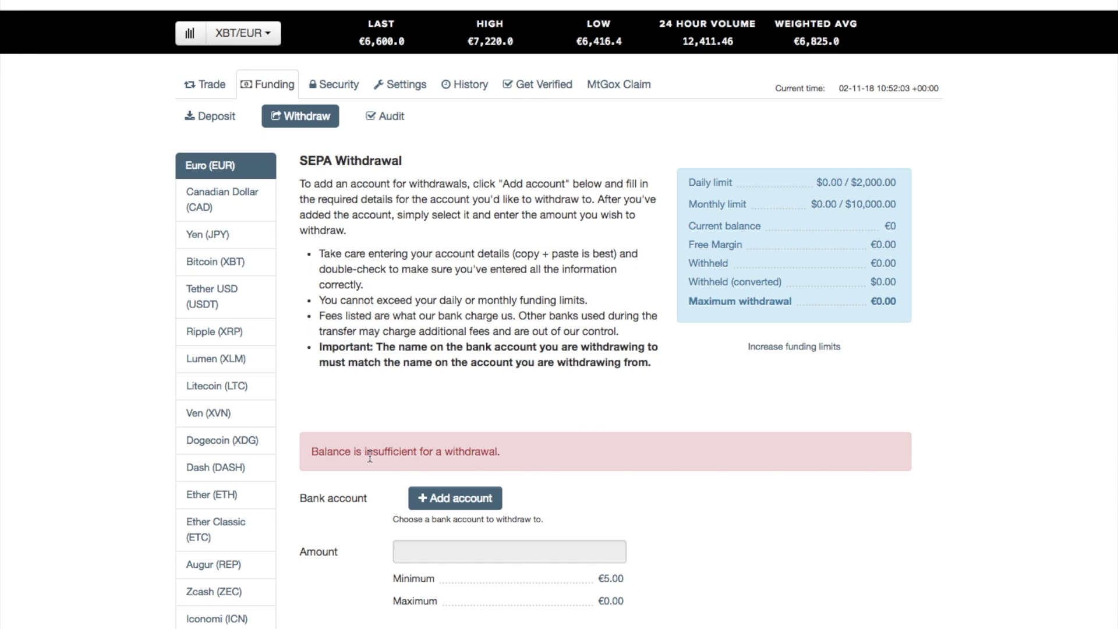
scroll(443, 397, down, 3)
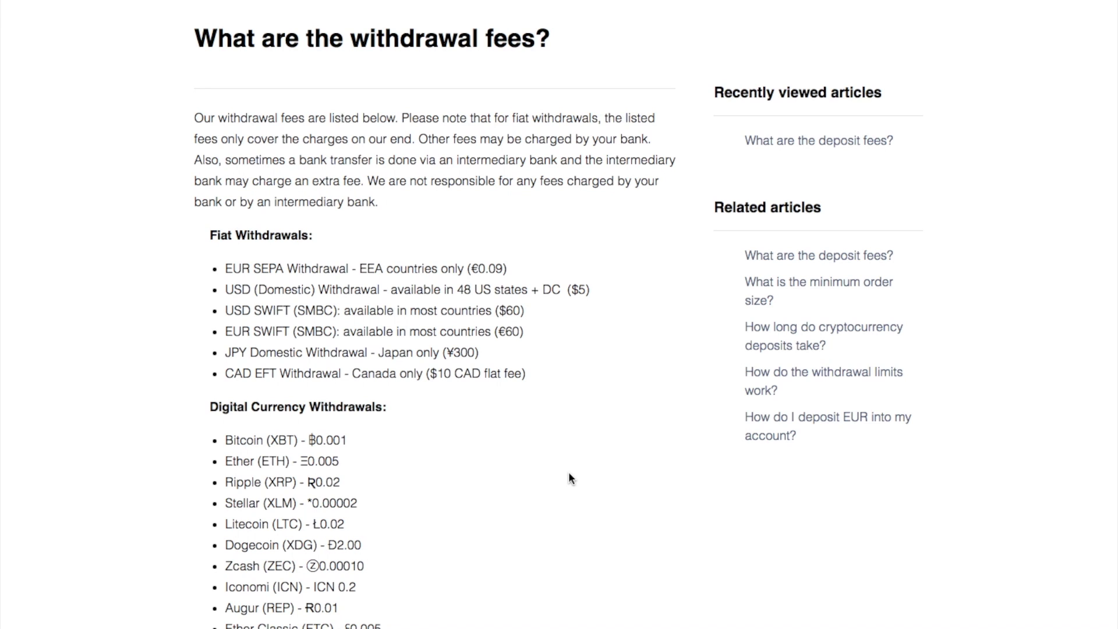
scroll(569, 478, down, 1)
scroll(569, 478, down, 1)
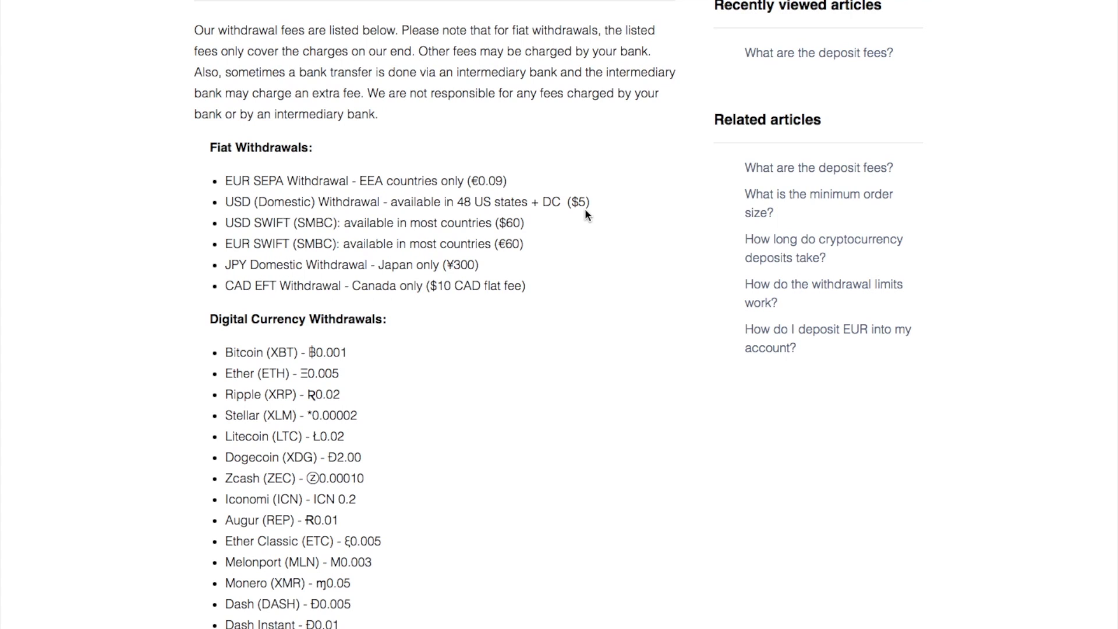
scroll(544, 336, down, 1)
scroll(544, 336, down, 2)
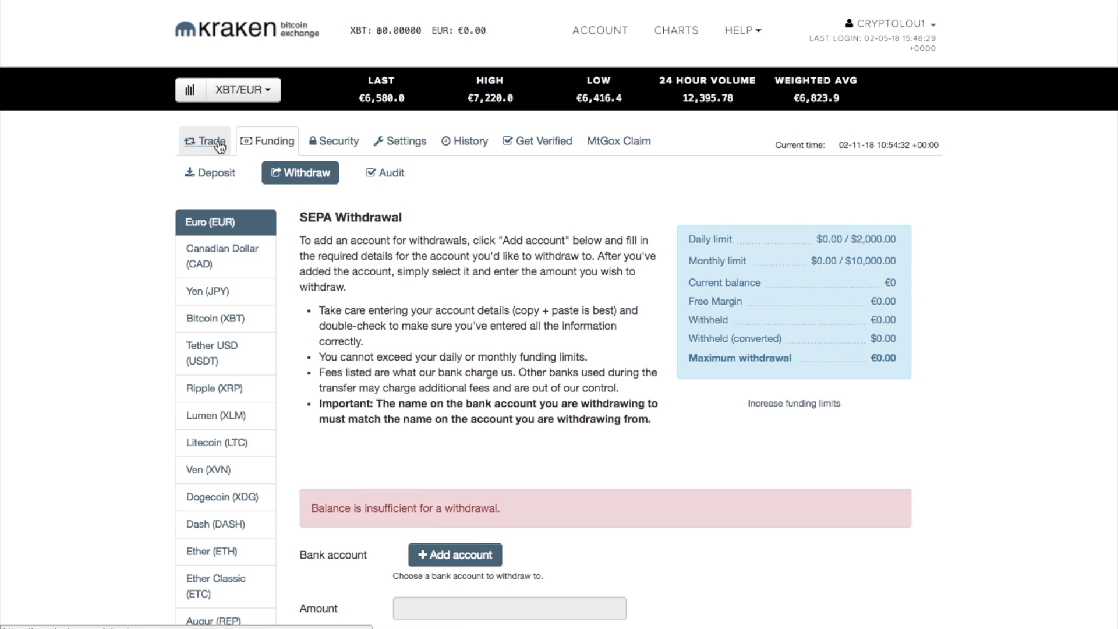
- Return to the Trade overview and reselect XBT/EUR from the pair list
click(213, 141)
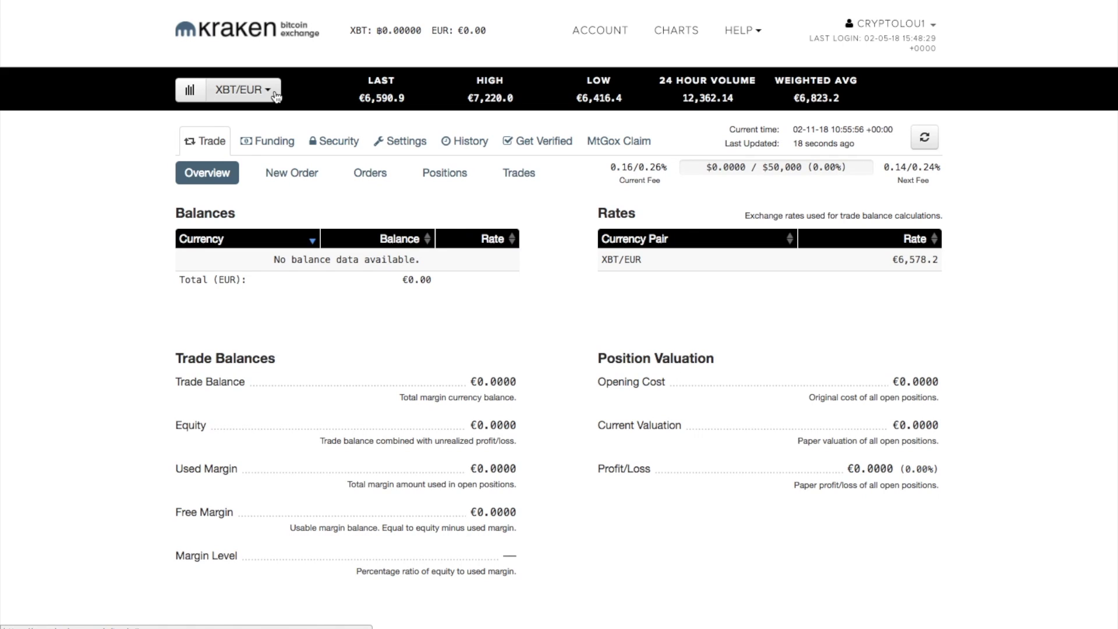
click(277, 96)
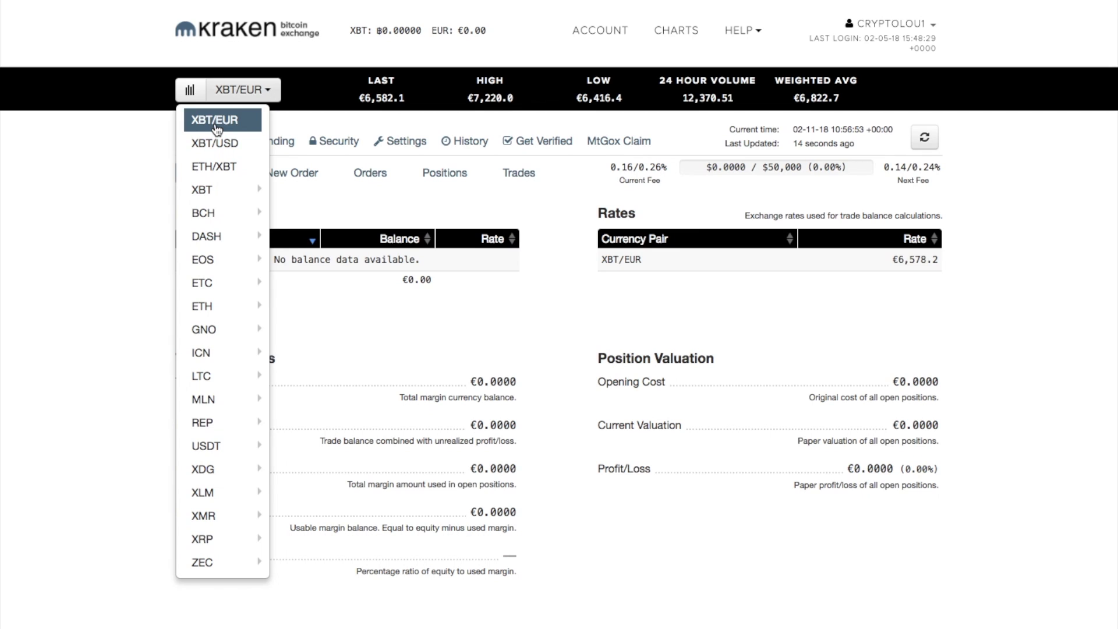
click(216, 130)
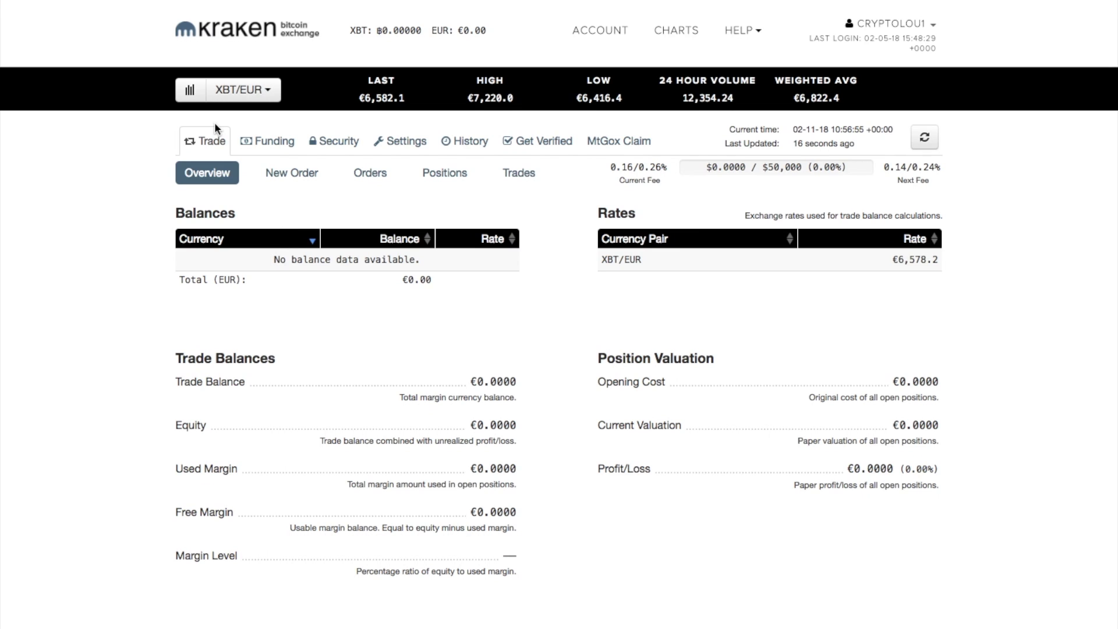
- Enter a 1 XBT buy in the Simple New Order form and make it a limit order
click(289, 174)
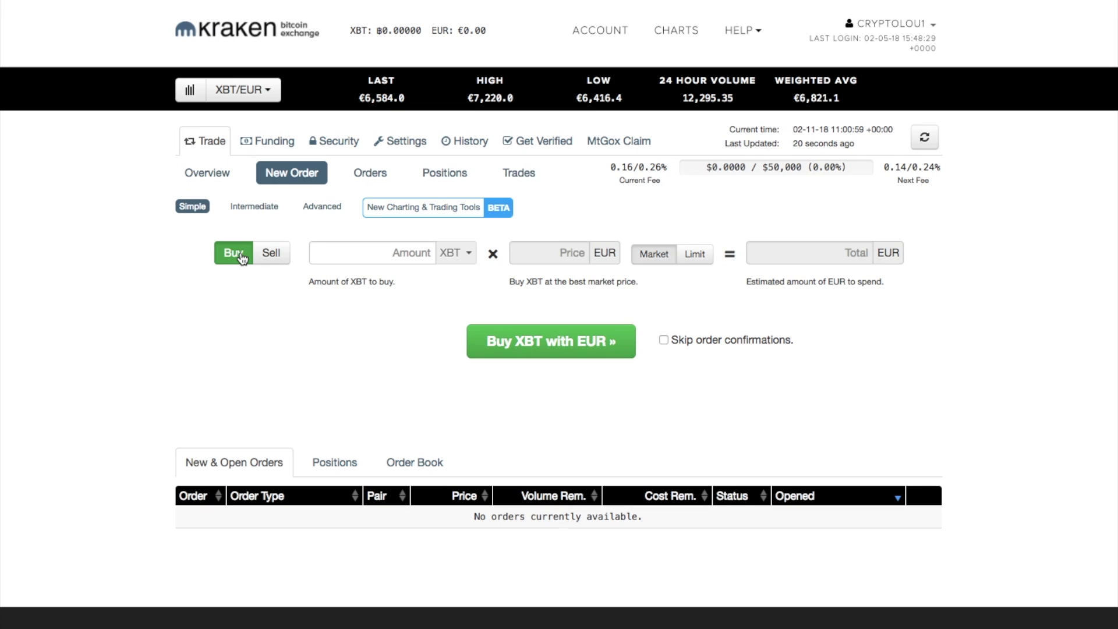
click(396, 253)
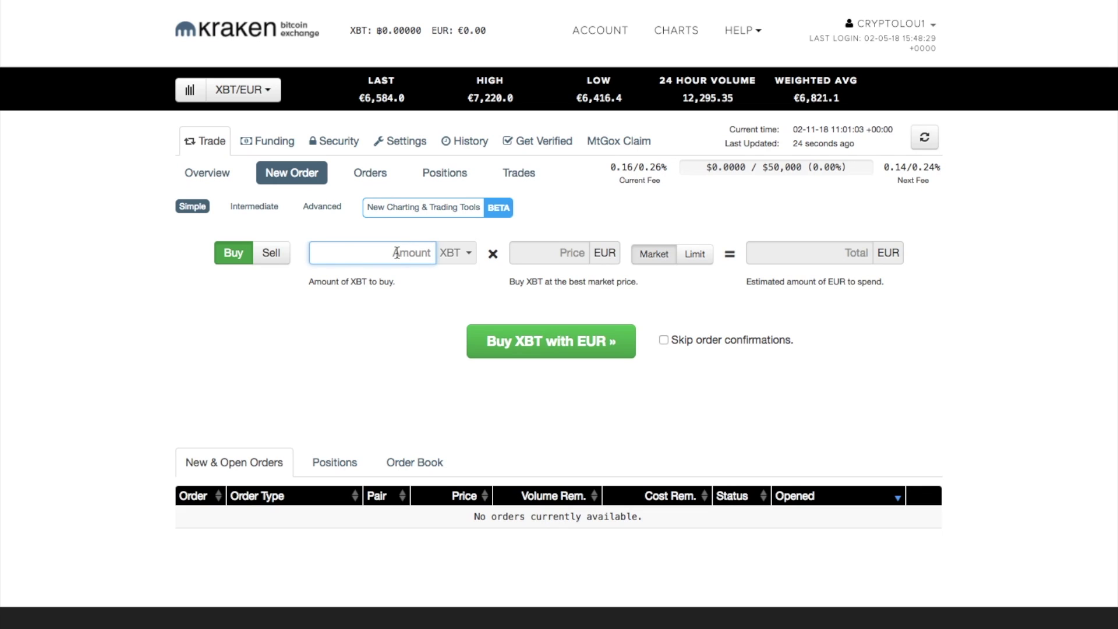
text(1)
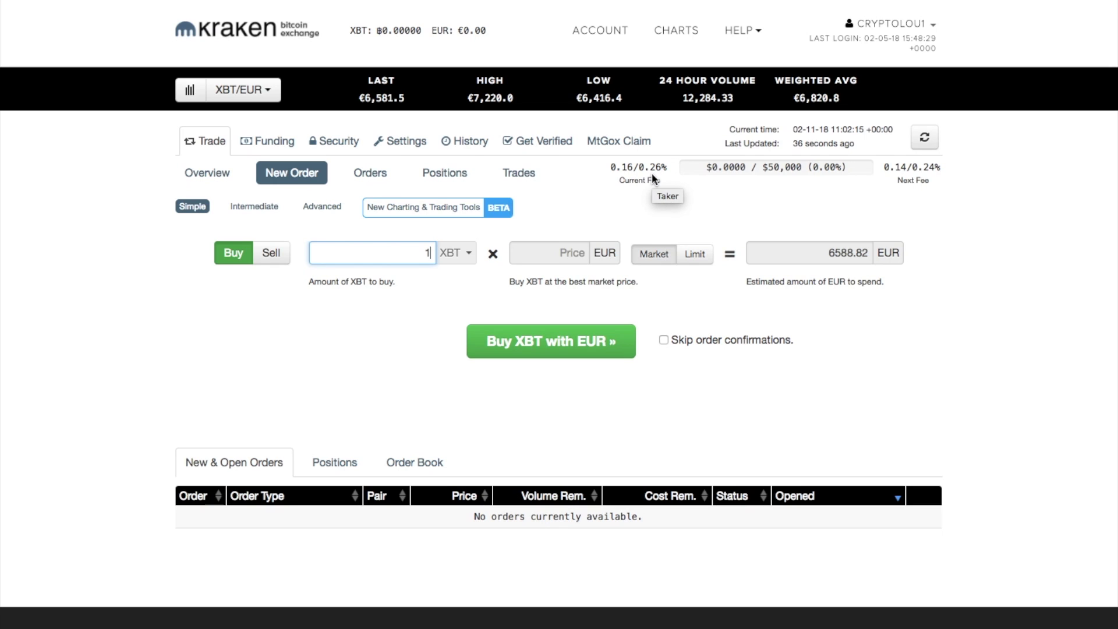
click(696, 255)
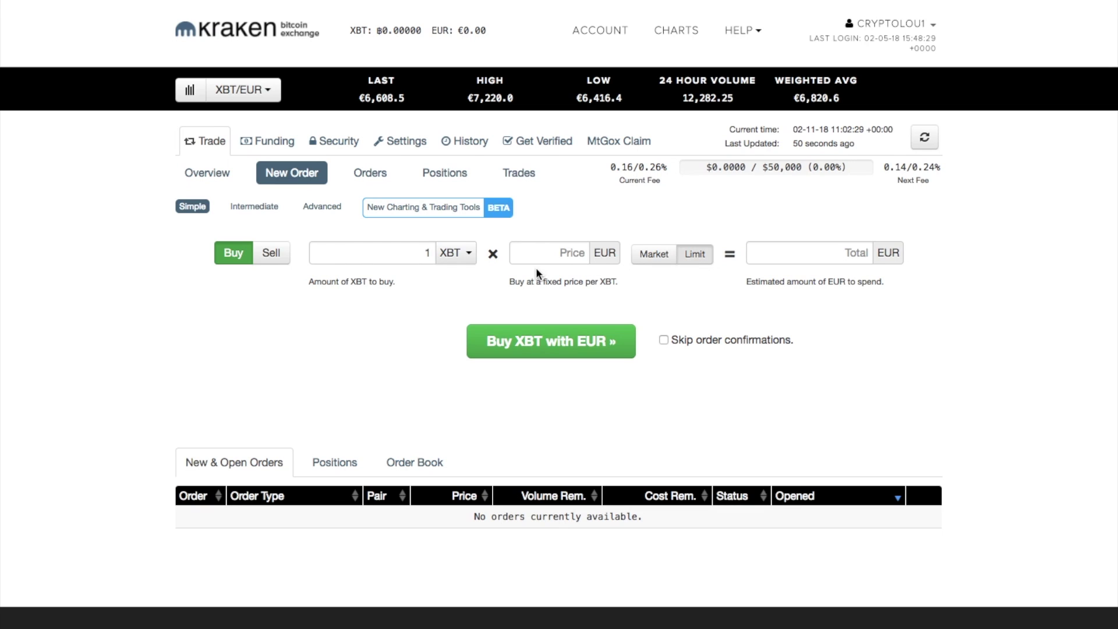
- Enter a 6500 EUR limit price for the 1 XBT buy
click(559, 255)
text(6500)
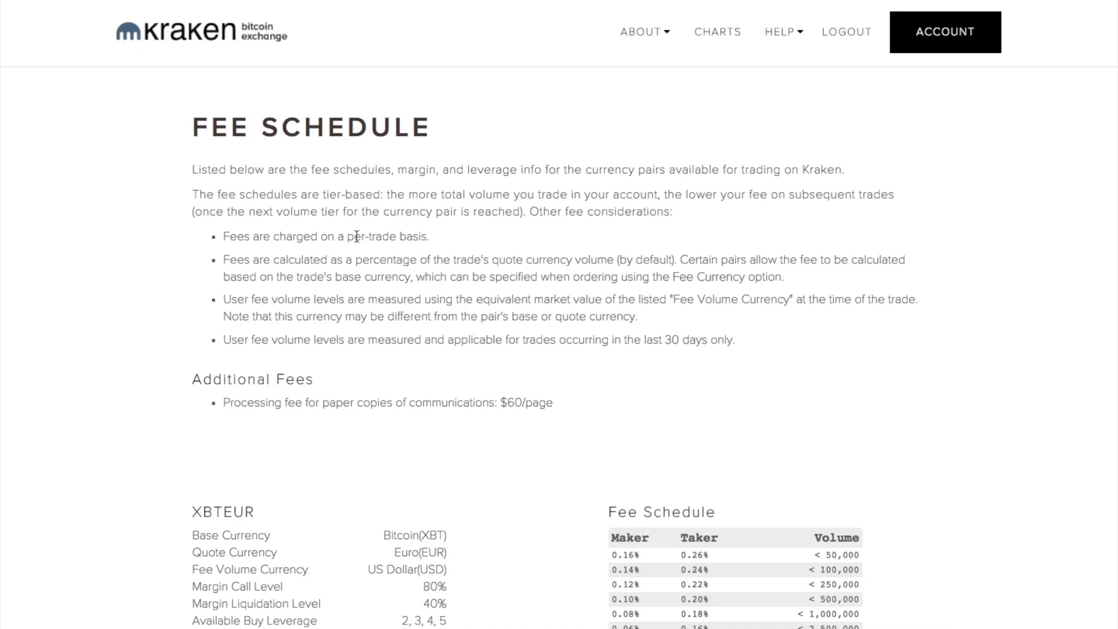
scroll(356, 236, down, 5)
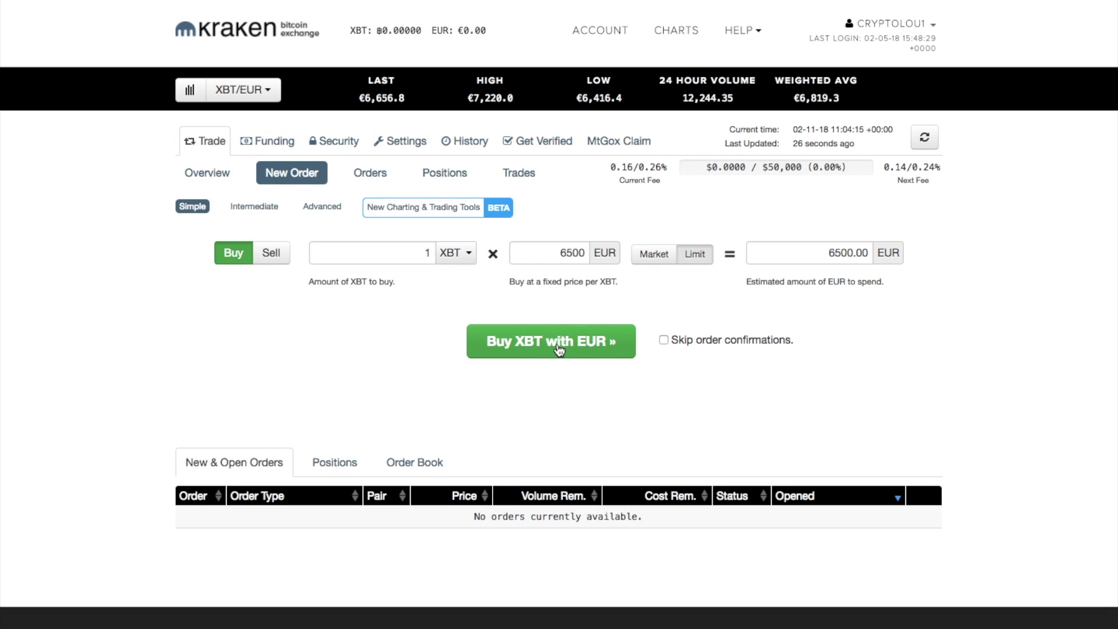
- Proceed with the 1 XBT limit buy to see its order details
click(558, 346)
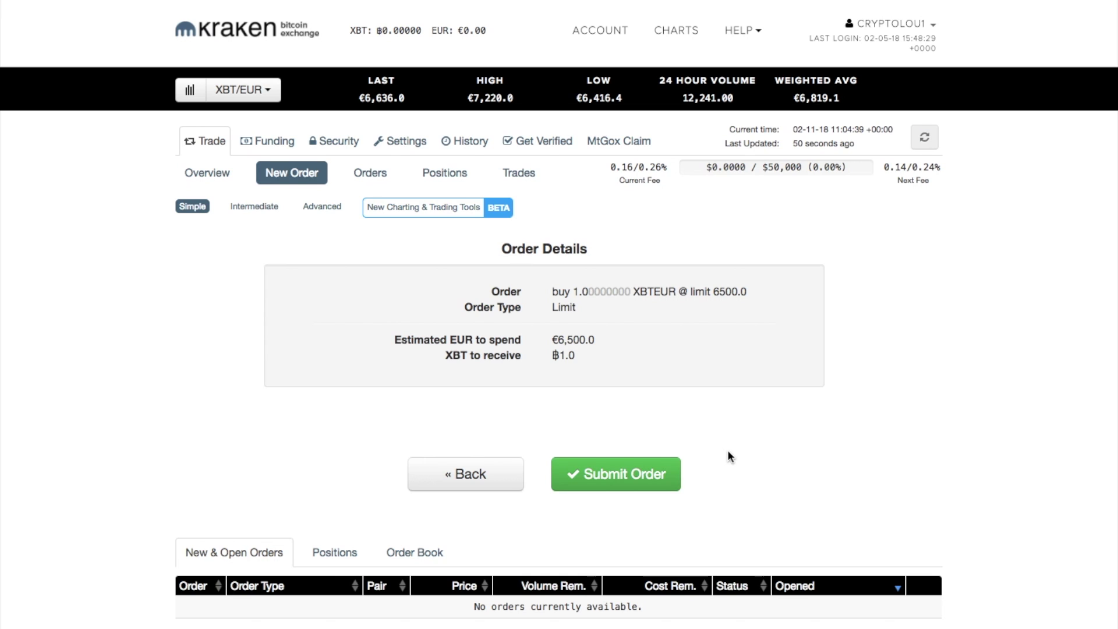
scroll(729, 455, down, 3)
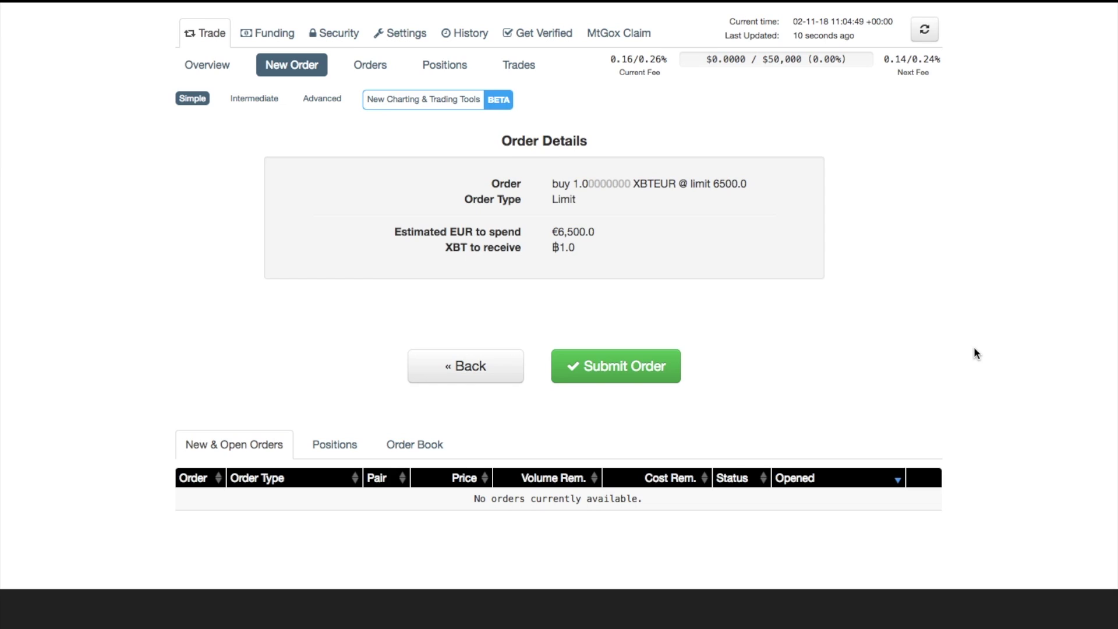
scroll(976, 353, up, 2)
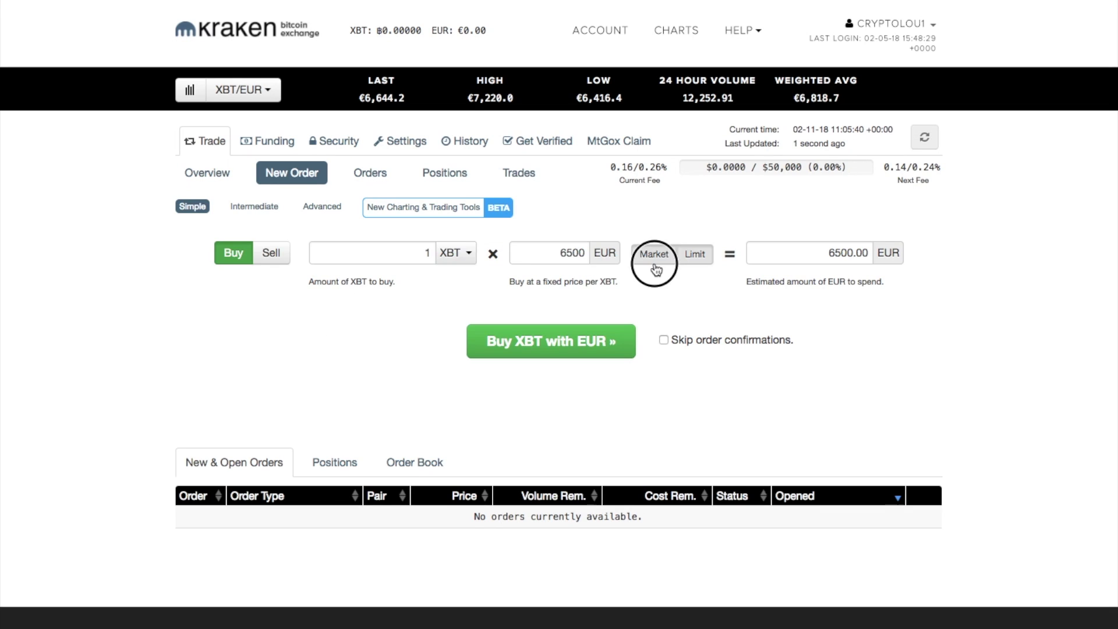
- Switch the 1 XBT buy to a market order estimated at 6646.10 EUR
click(656, 268)
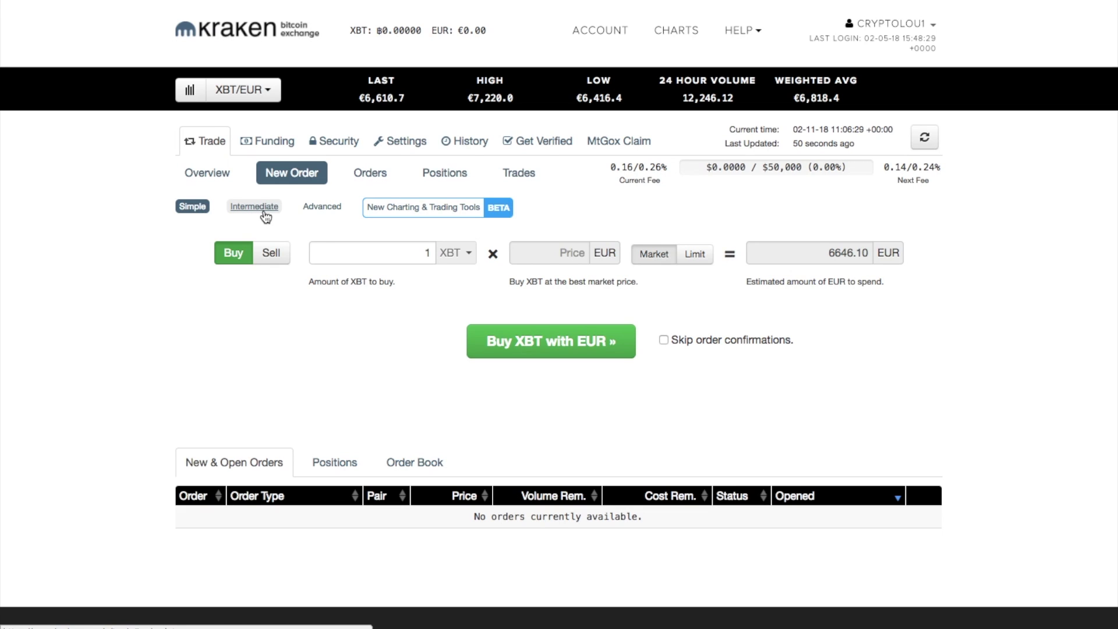
- Cycle through the Intermediate, Advanced and Simple order forms, then launch New Charting & Trading Tools
click(265, 217)
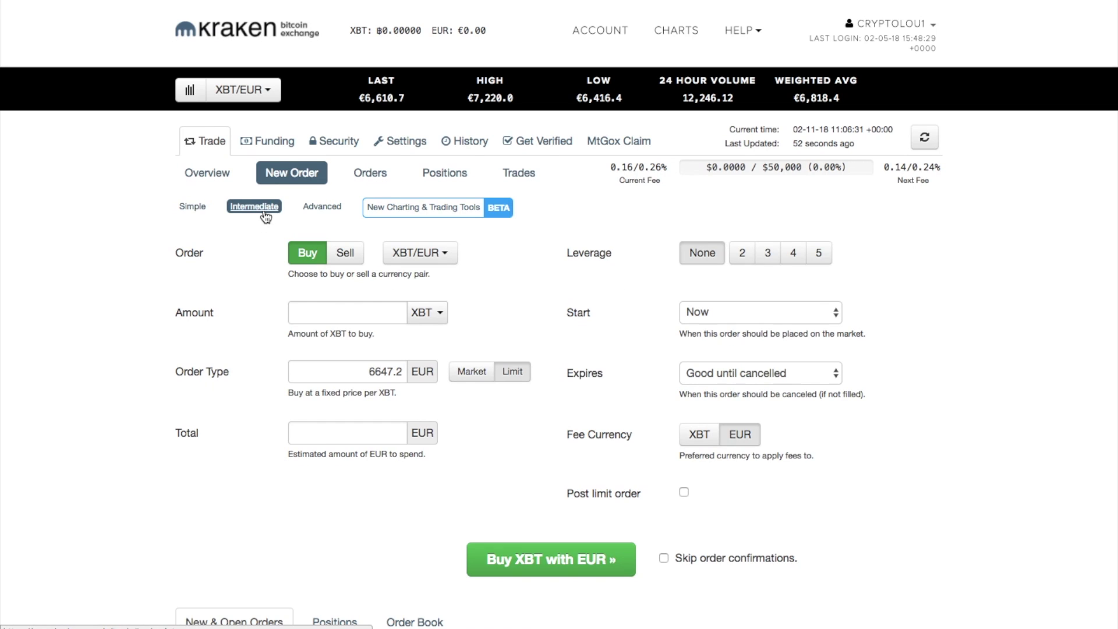
click(311, 213)
click(188, 215)
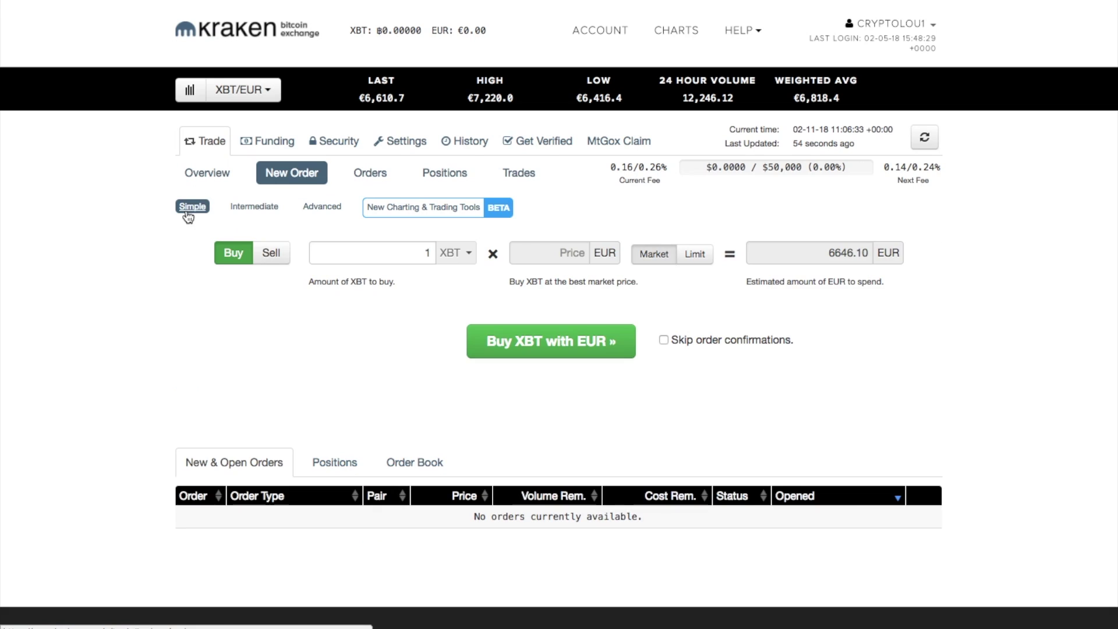
click(403, 212)
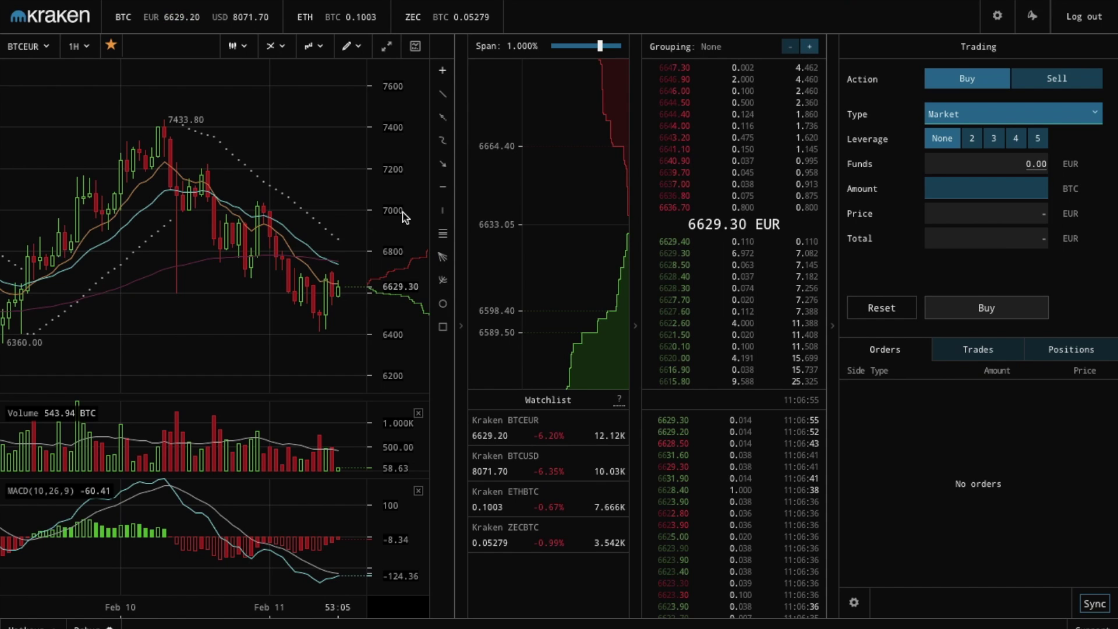
- Set the BTCEUR chart to 30-minute candles and switch the order panel to sell
click(77, 45)
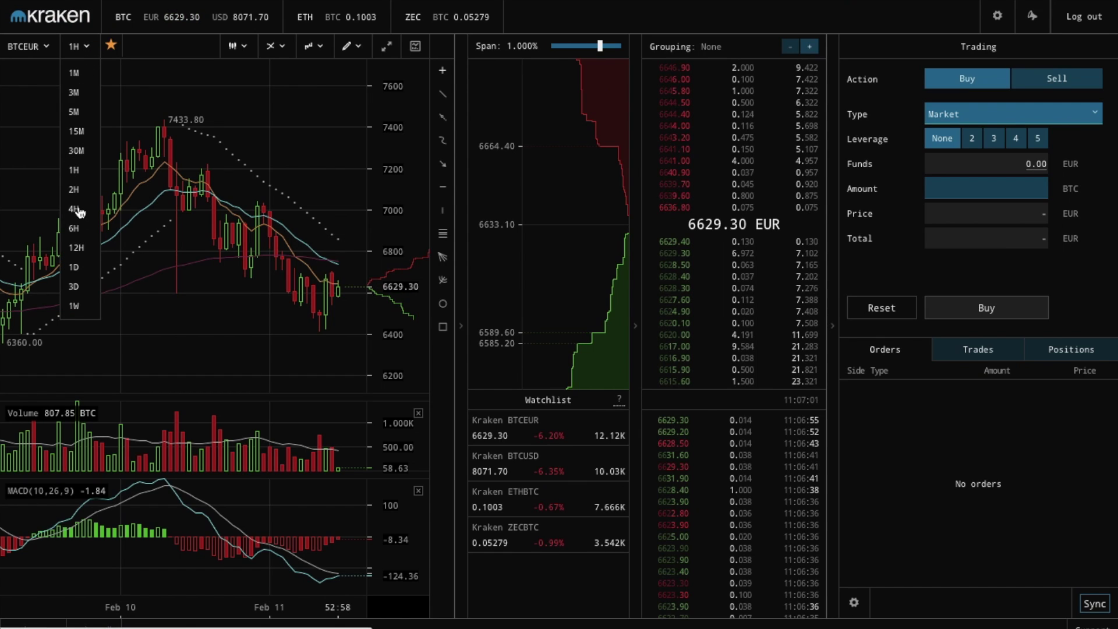
click(77, 151)
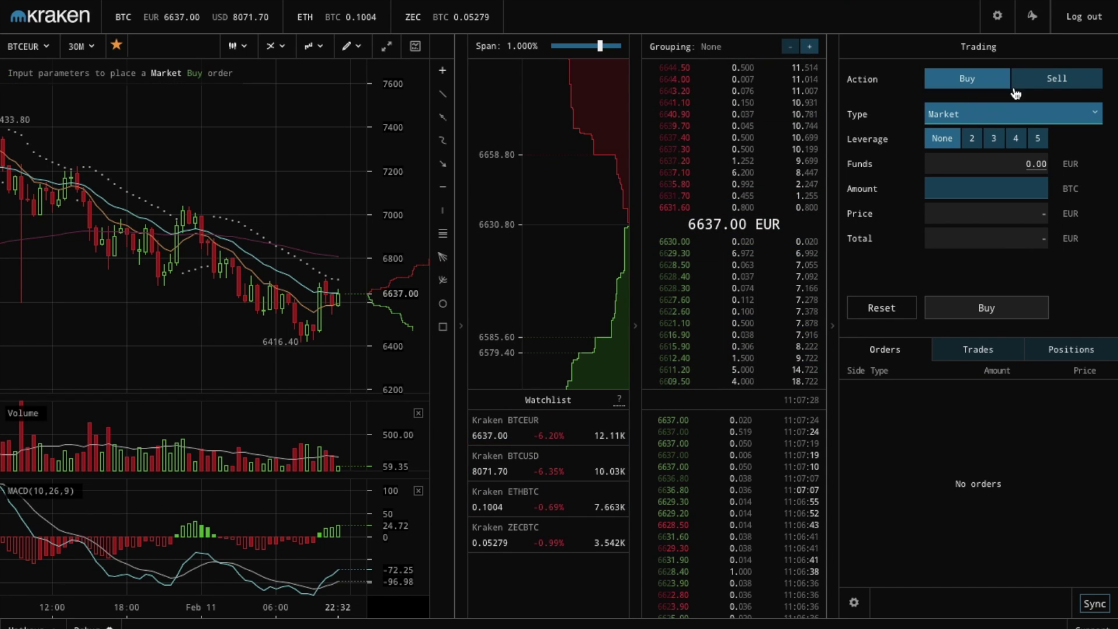
click(1049, 83)
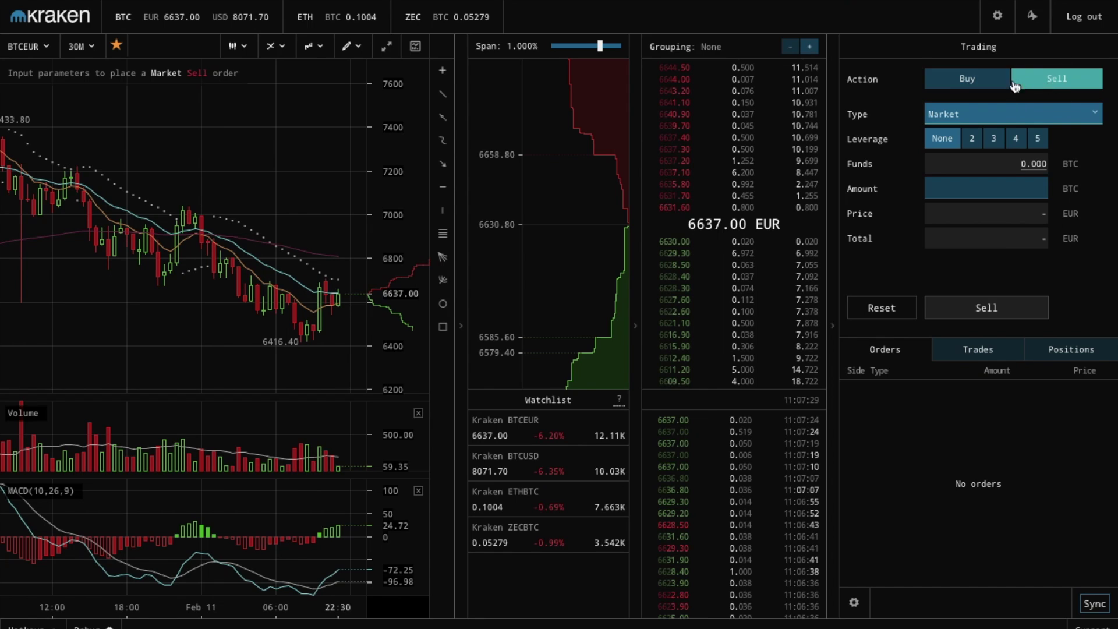
- Set the order to Buy with Market type kept, then switch the classic form to selling XBT
click(951, 85)
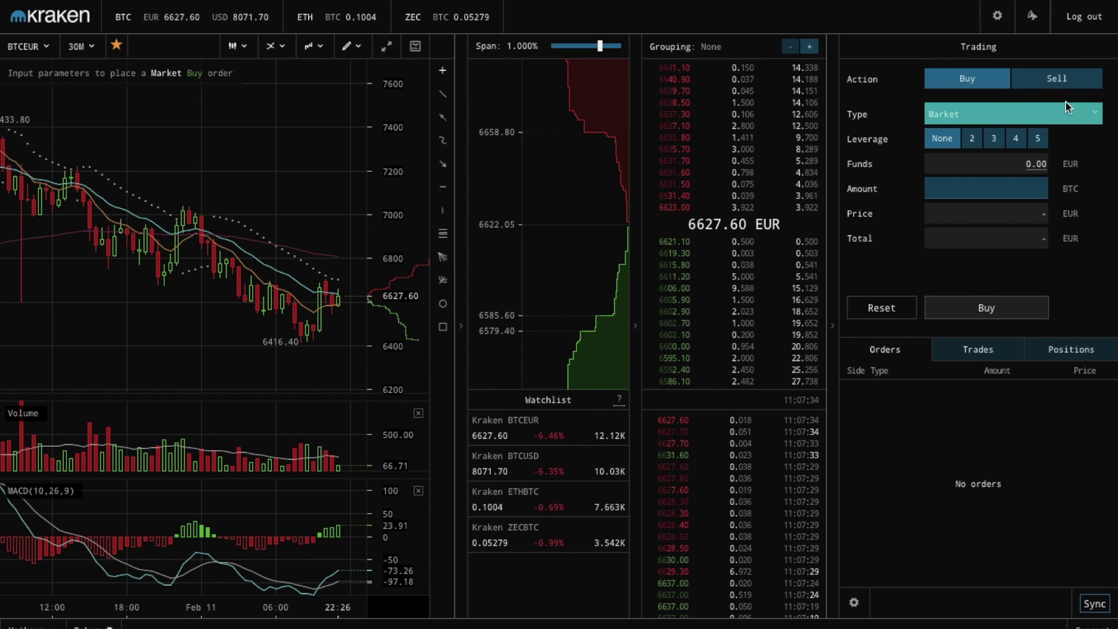
click(1097, 119)
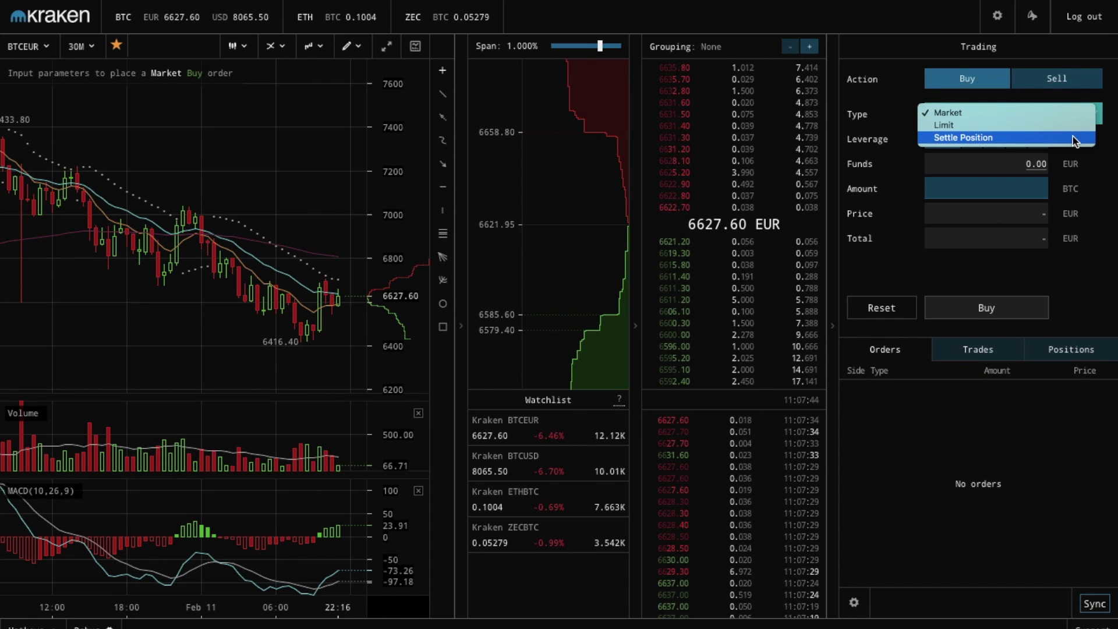
click(1088, 170)
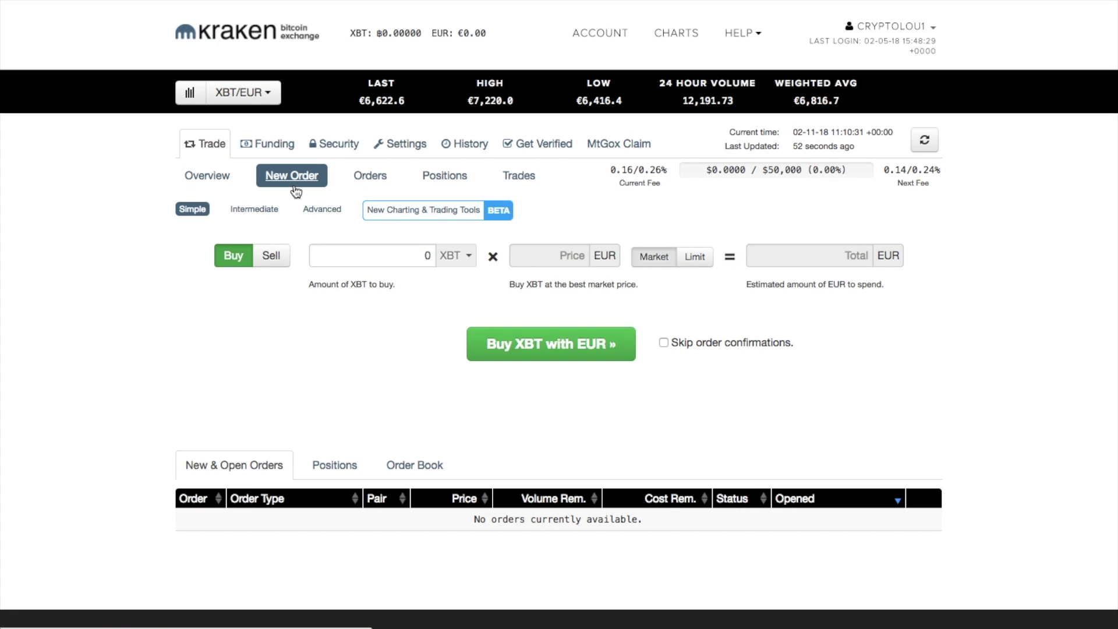
click(270, 258)
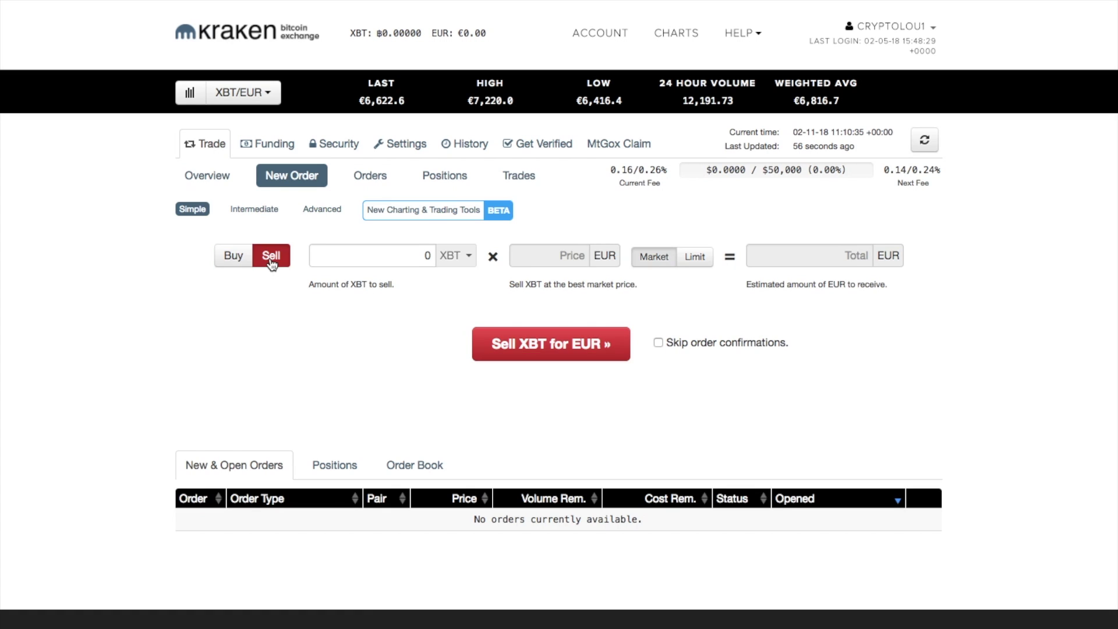
- Enter a 1 XBT sell amount (about 6622.44 EUR) and switch to a limit order
click(429, 258)
text(1)
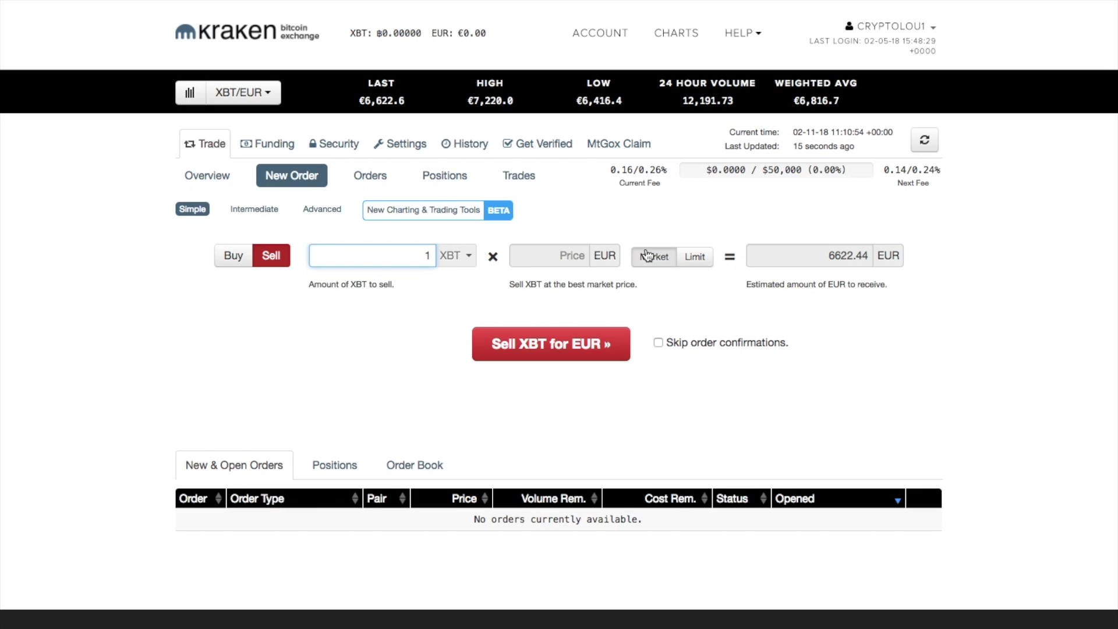
click(697, 262)
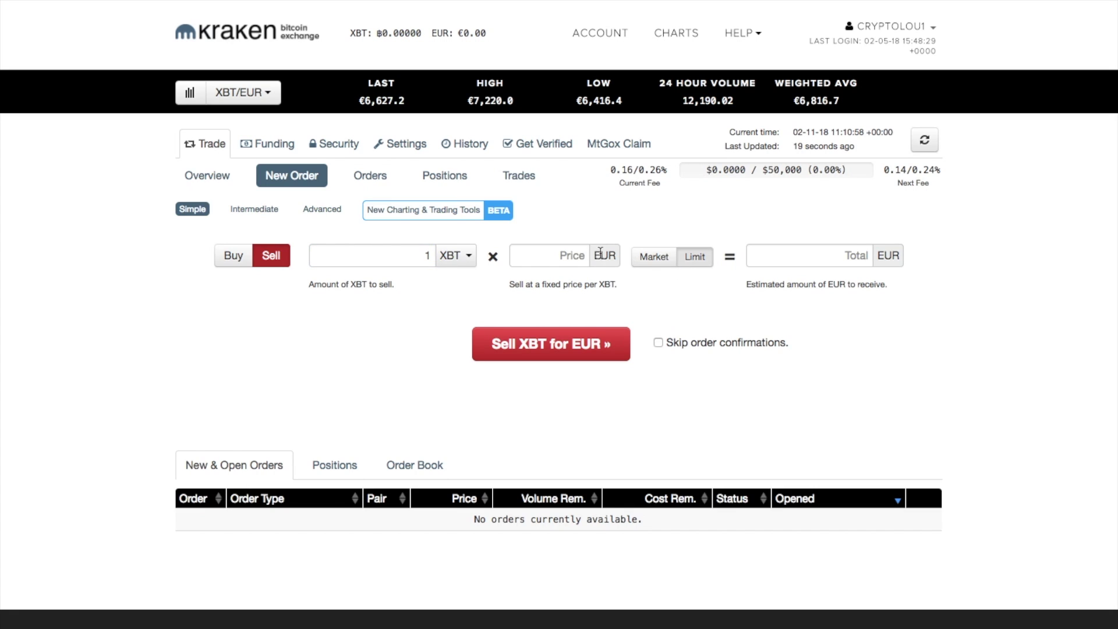
- Enter a 6700 EUR limit price for the 1 XBT sell
click(563, 255)
text(6700)
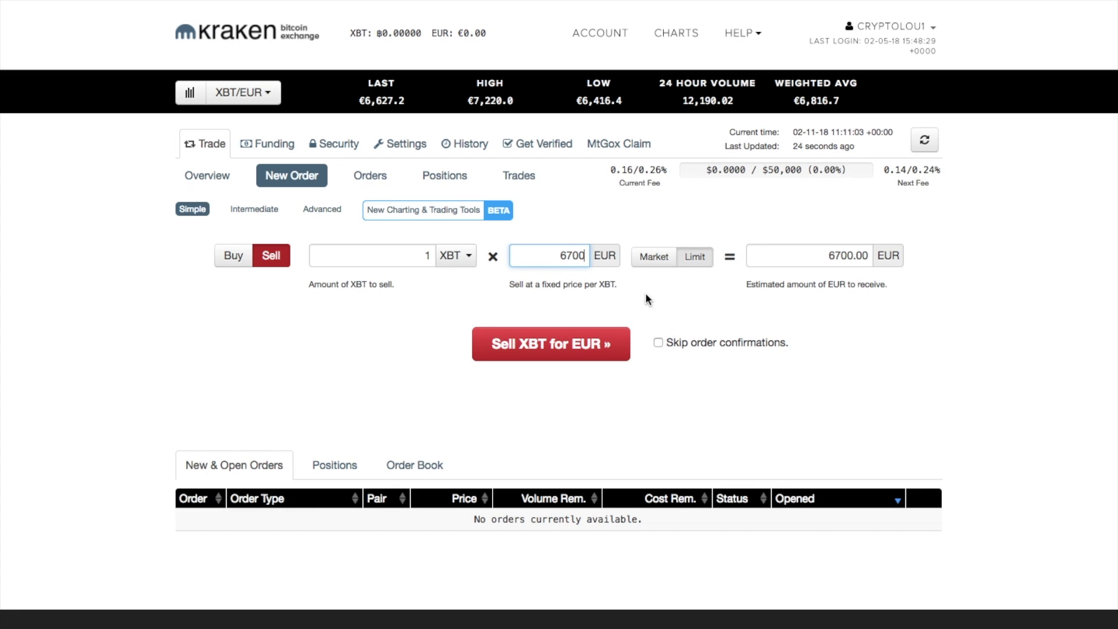